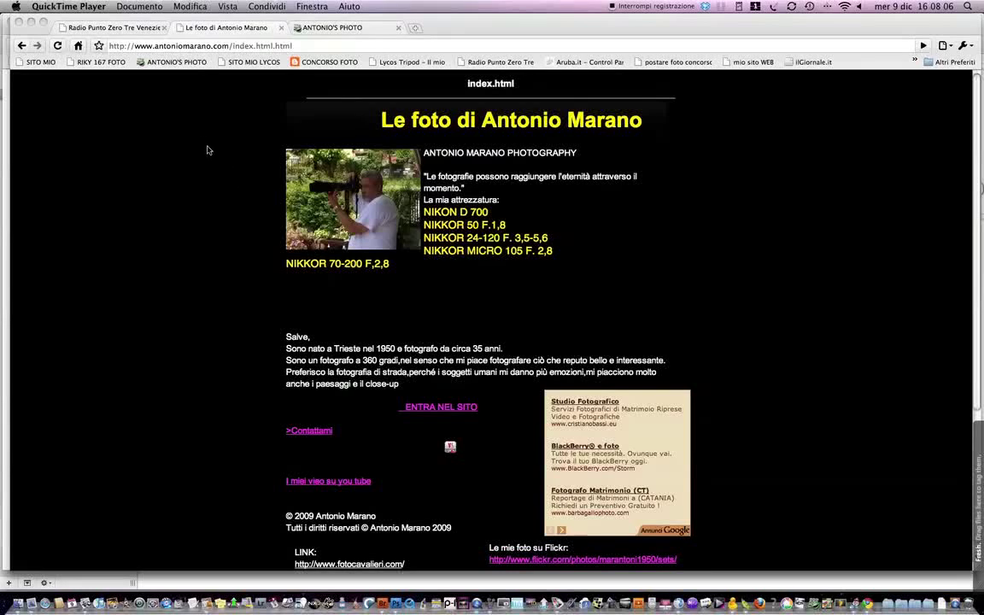
# Launch Photoshop CS4 and open the recent photo PARIGI80.jpg.
pyautogui.click(126, 314)
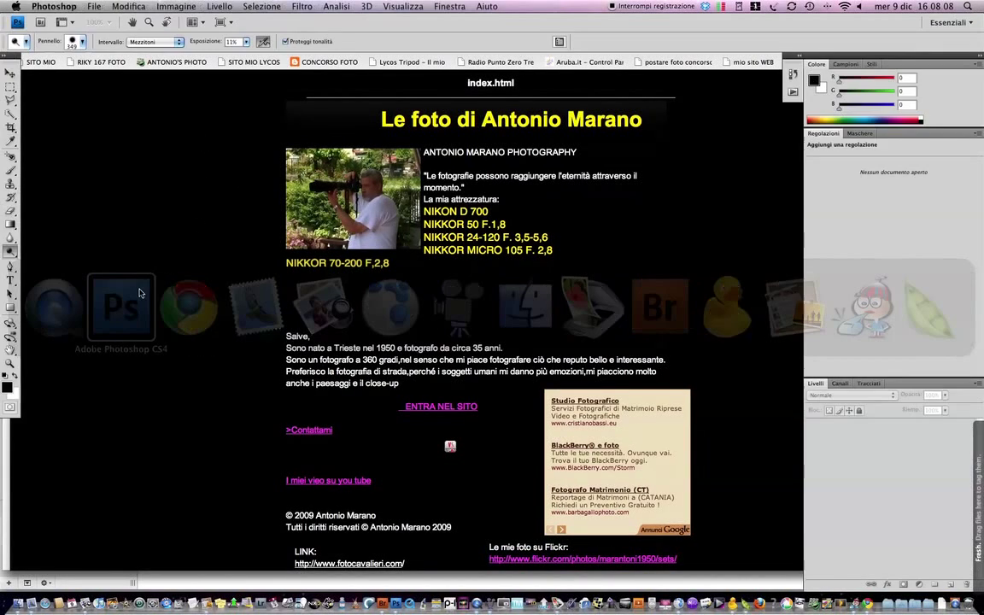
pyautogui.click(94, 7)
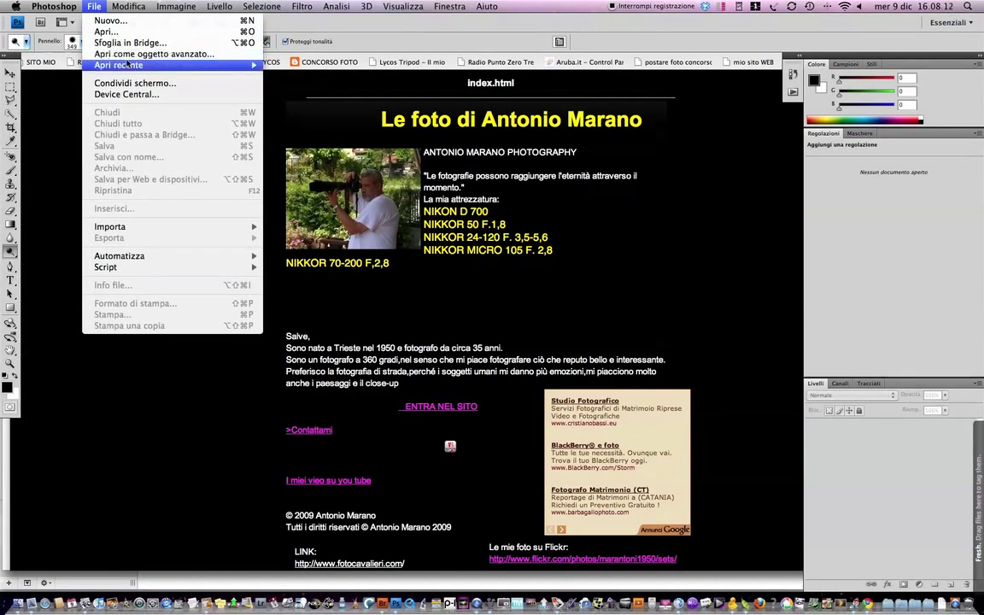
pyautogui.moveTo(119, 65)
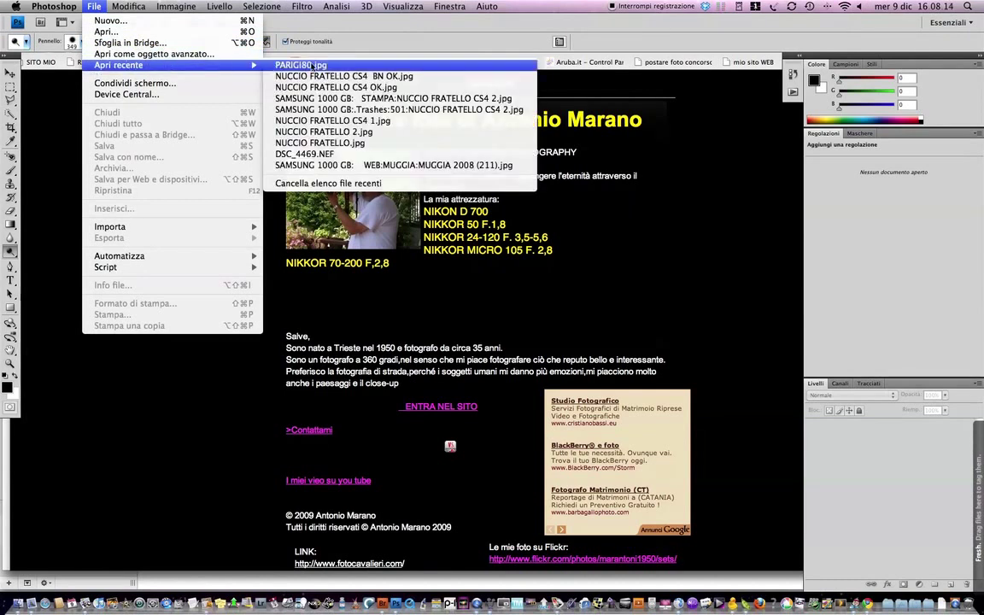
pyautogui.click(308, 65)
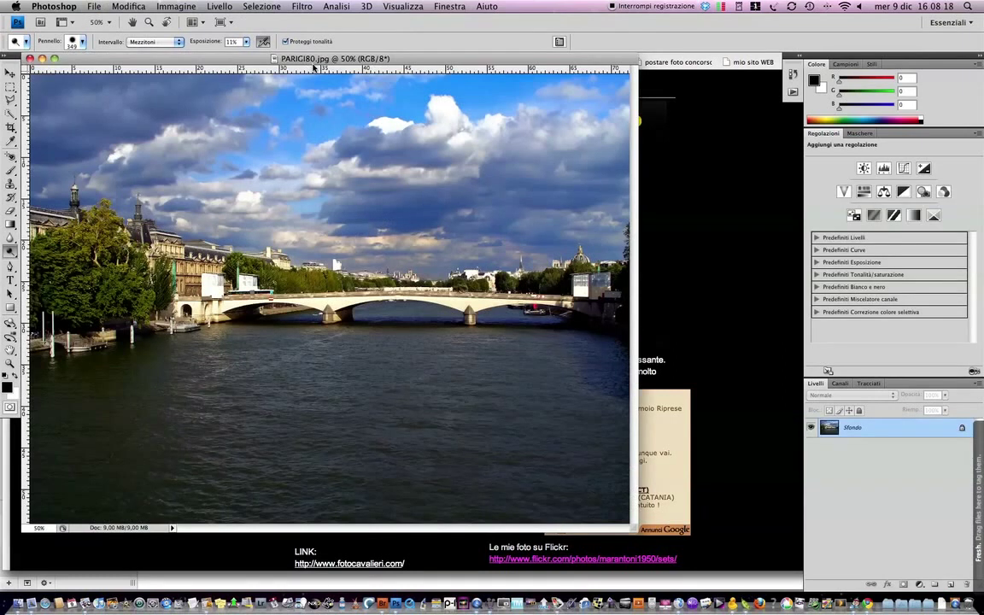
# Try full-screen display mode, then cancel to stay in standard screen mode.
pyautogui.click(232, 24)
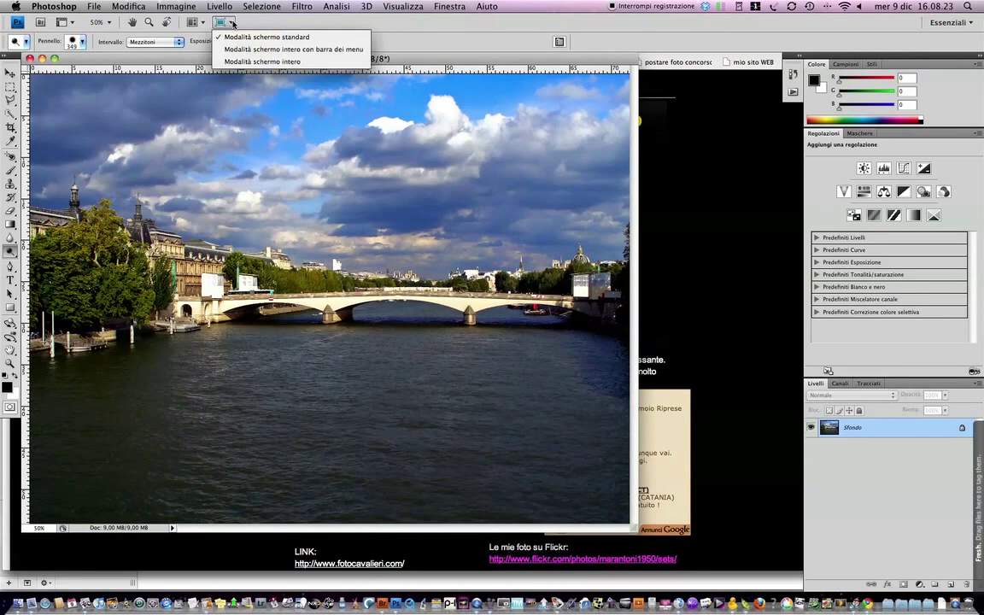
pyautogui.click(252, 62)
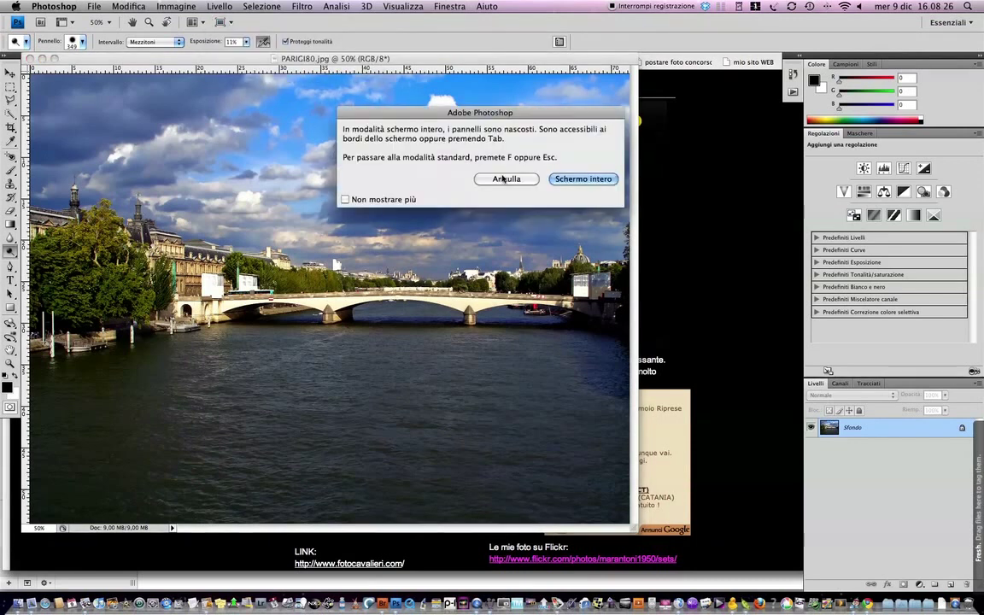
pyautogui.click(508, 179)
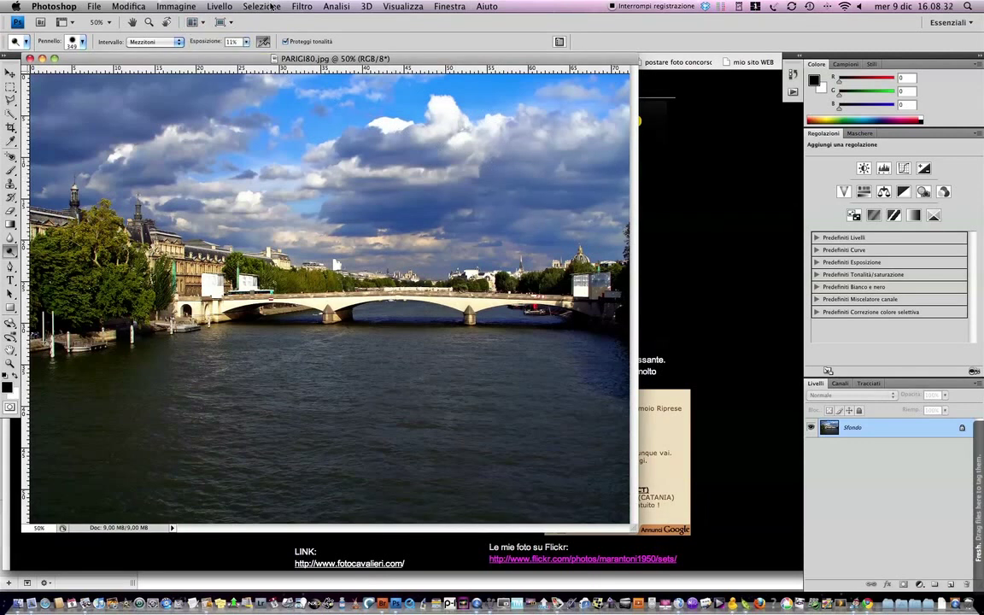
# Add a Channel Mixer adjustment layer and make it Monocromatico.
pyautogui.click(219, 7)
pyautogui.moveTo(269, 112)
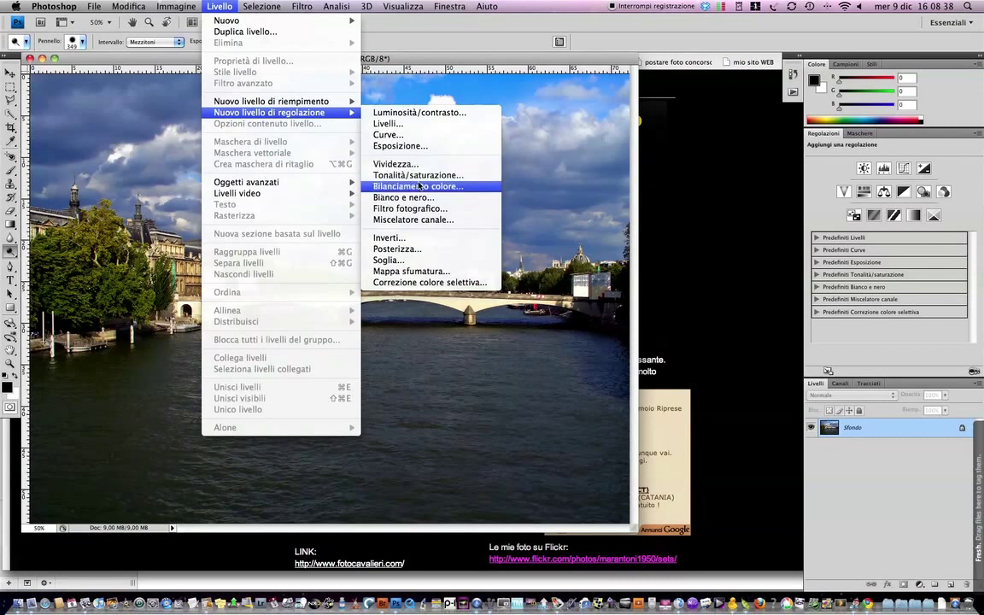
pyautogui.click(429, 220)
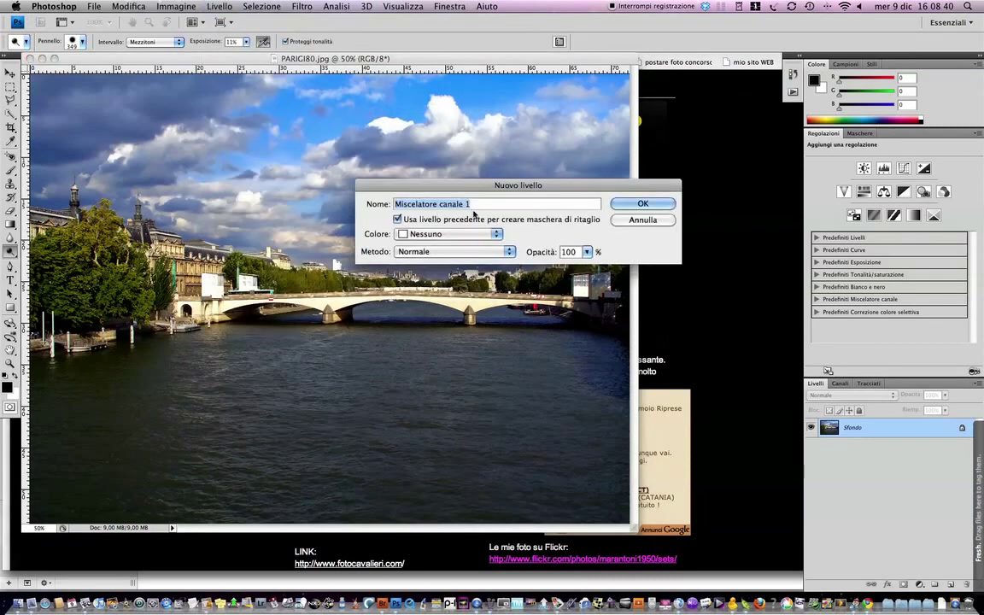
pyautogui.click(577, 196)
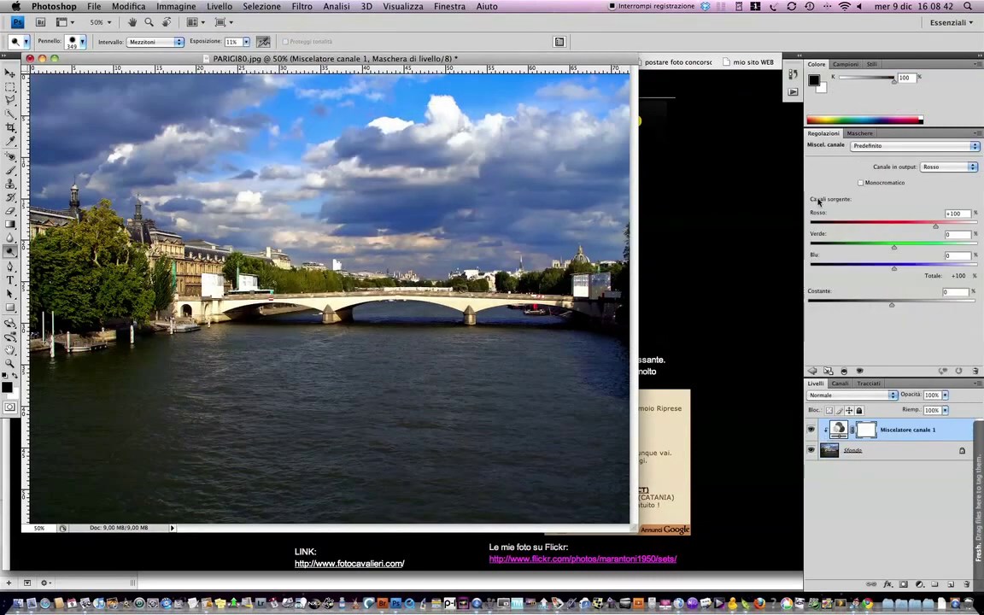
pyautogui.click(861, 183)
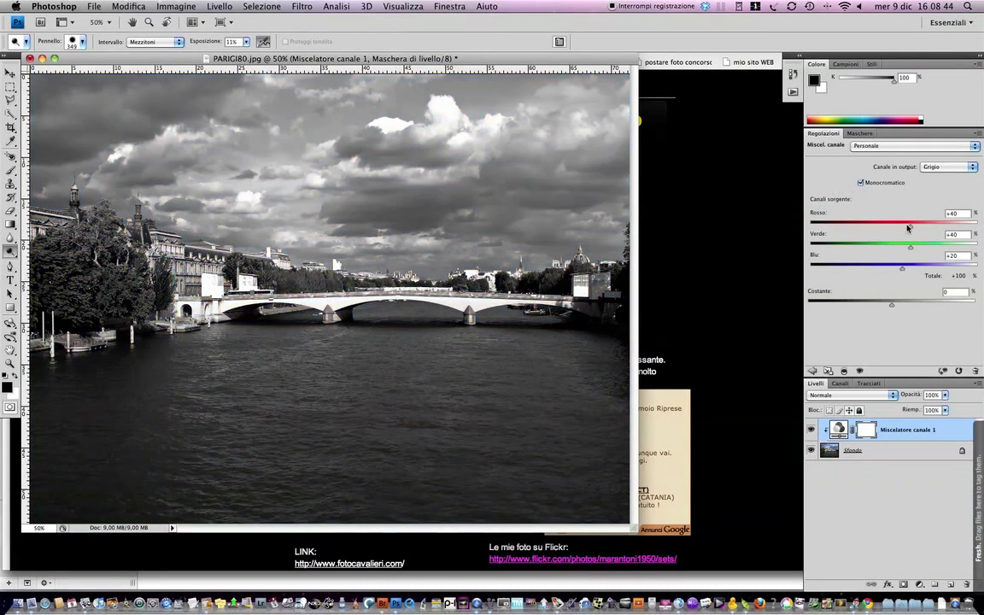
# Set the mixer to red -18%, green +67% and blue +46%.
pyautogui.moveTo(907, 229)
pyautogui.mouseDown()
pyautogui.moveTo(891, 229)
pyautogui.moveTo(913, 250)
pyautogui.moveTo(911, 270)
pyautogui.mouseUp()
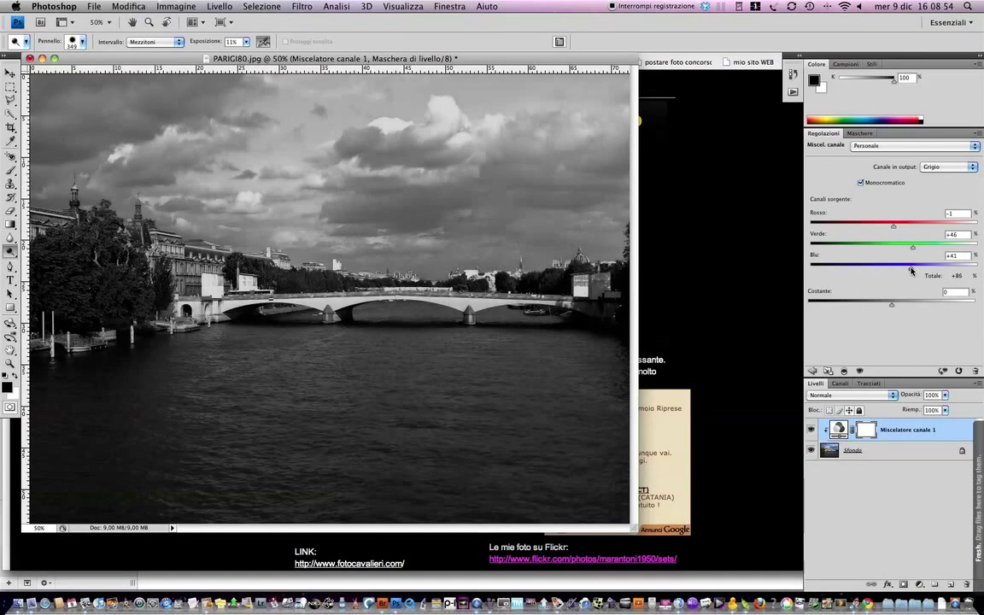
pyautogui.moveTo(910, 245); pyautogui.dragTo(917, 248)
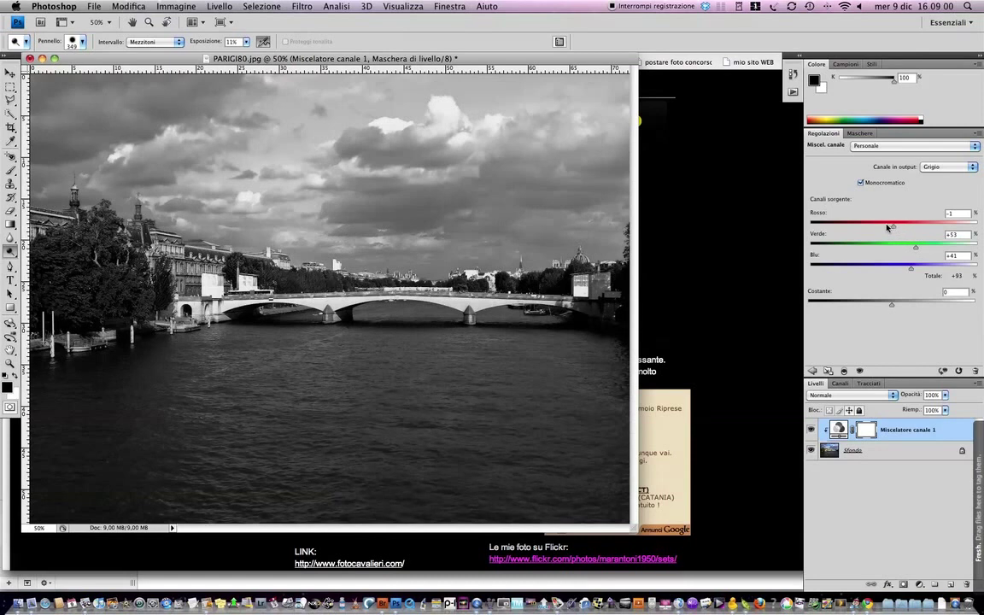
pyautogui.moveTo(897, 229); pyautogui.dragTo(887, 229)
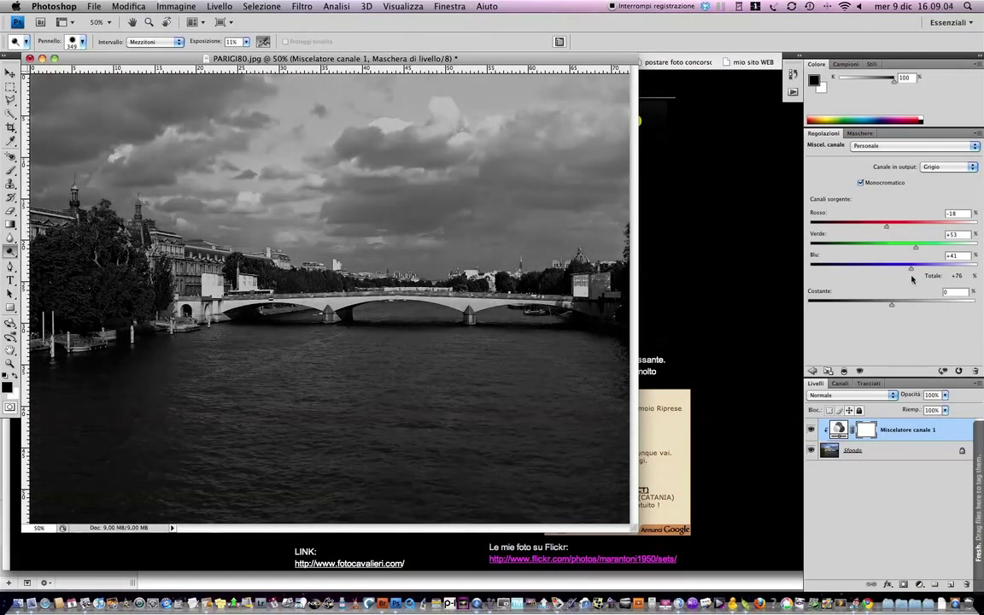
pyautogui.moveTo(911, 266); pyautogui.dragTo(922, 248)
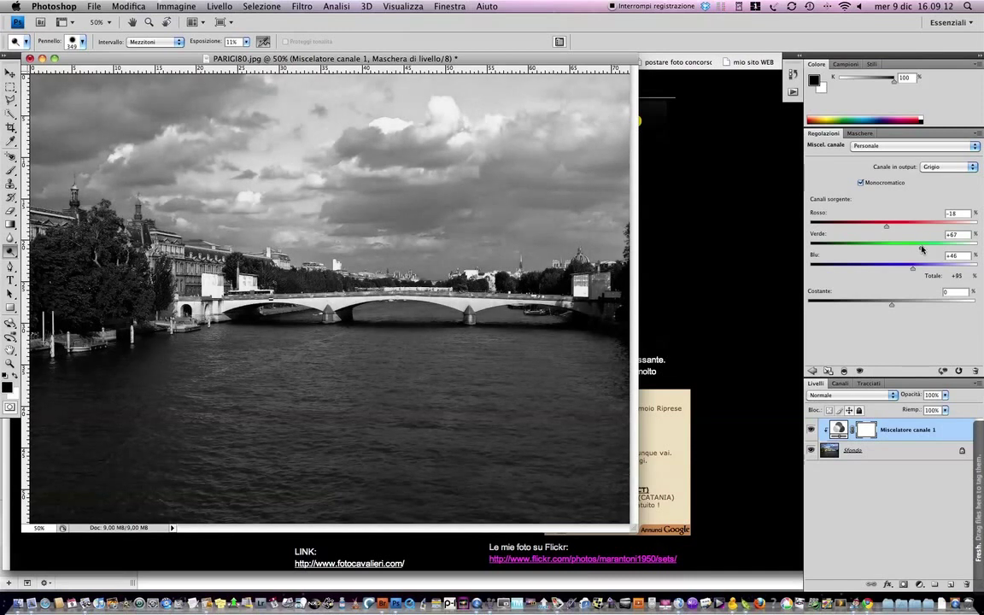
# Add a Gradient Map layer with its black stop at 4% and its white stop at 98%.
pyautogui.click(812, 371)
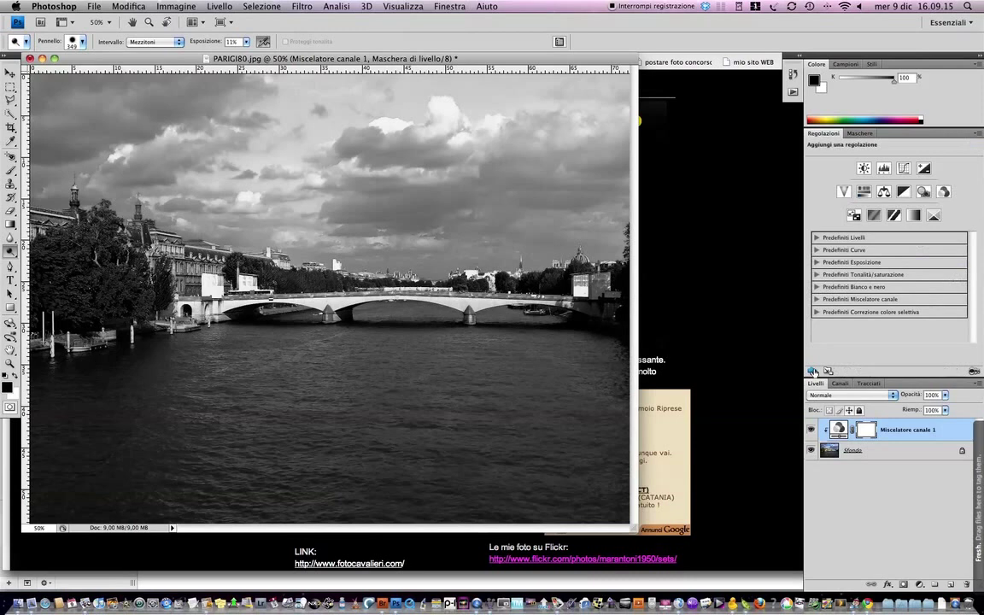
pyautogui.click(914, 215)
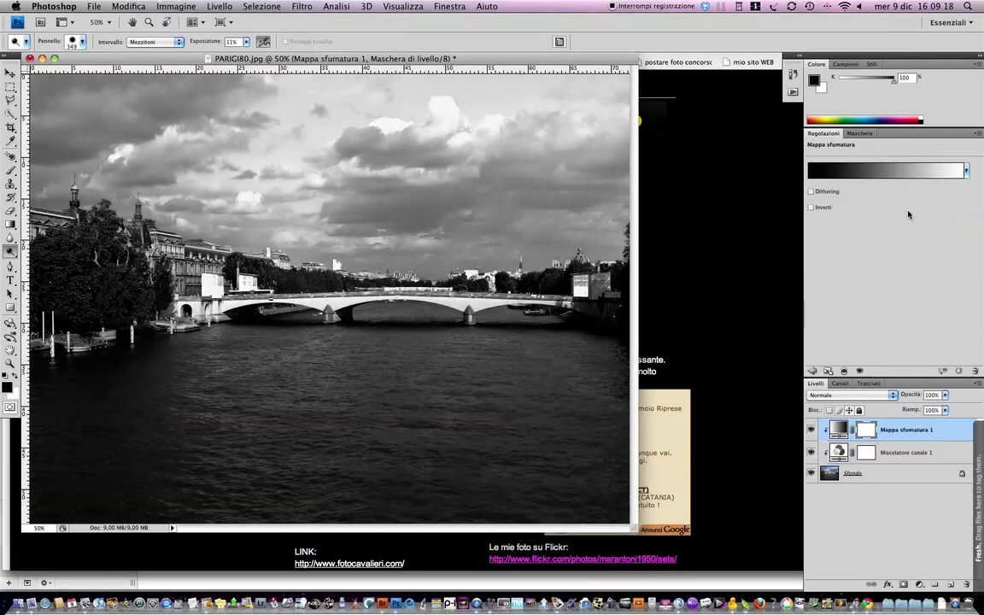
pyautogui.click(882, 174)
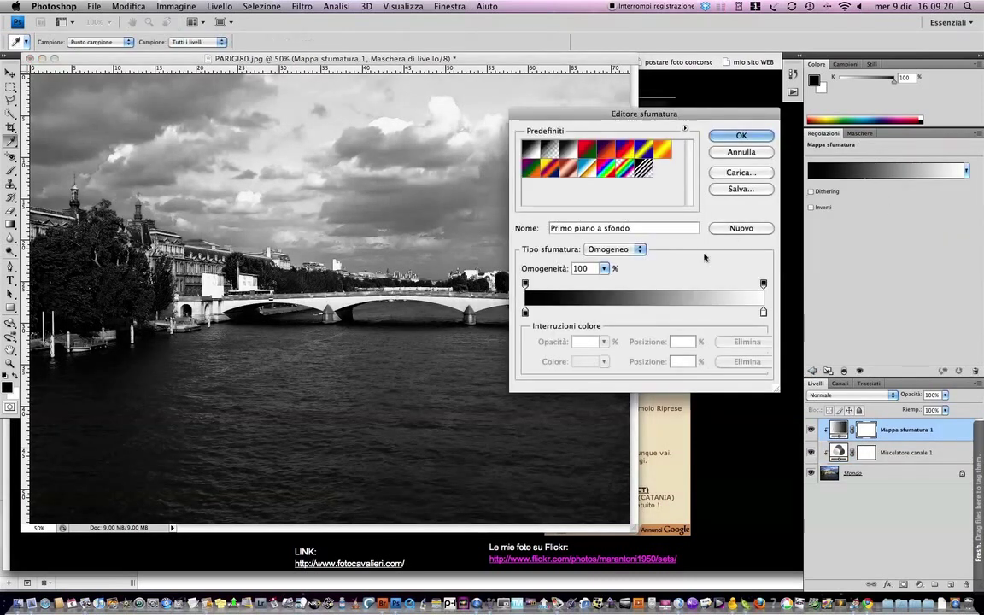
pyautogui.moveTo(525, 312); pyautogui.dragTo(535, 313)
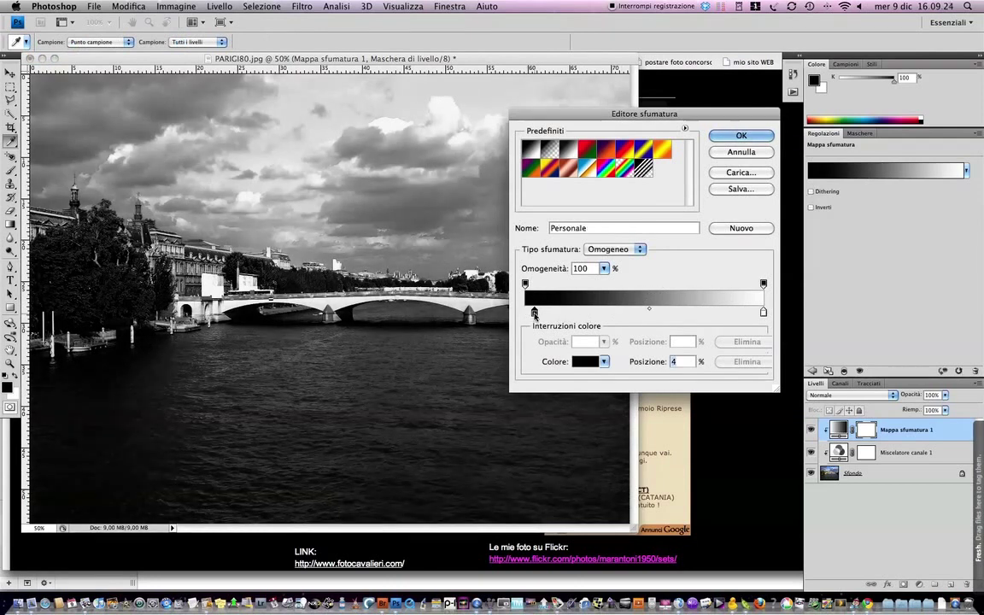
pyautogui.moveTo(526, 284); pyautogui.dragTo(538, 285)
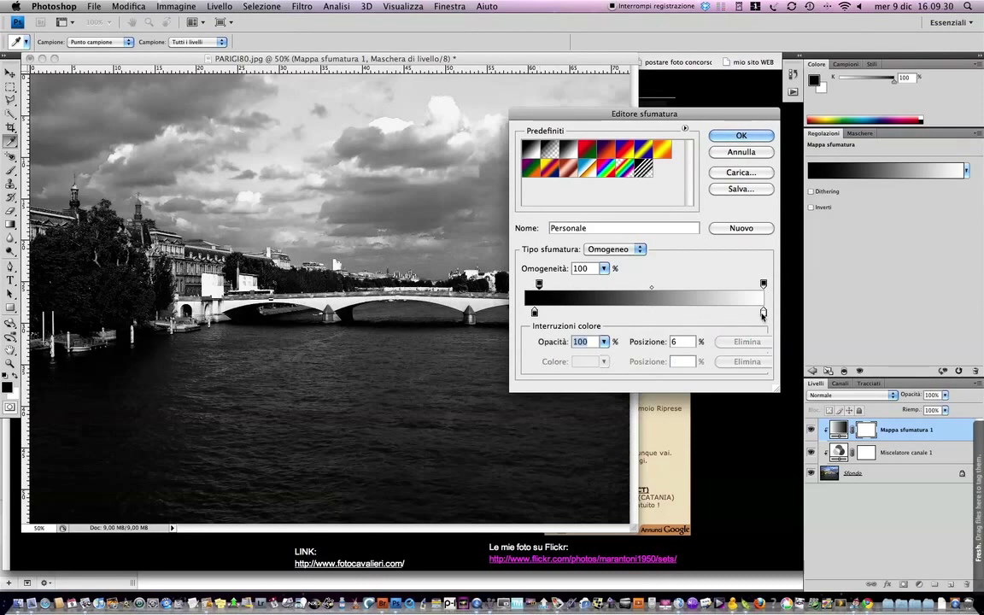
pyautogui.moveTo(763, 314); pyautogui.dragTo(758, 314)
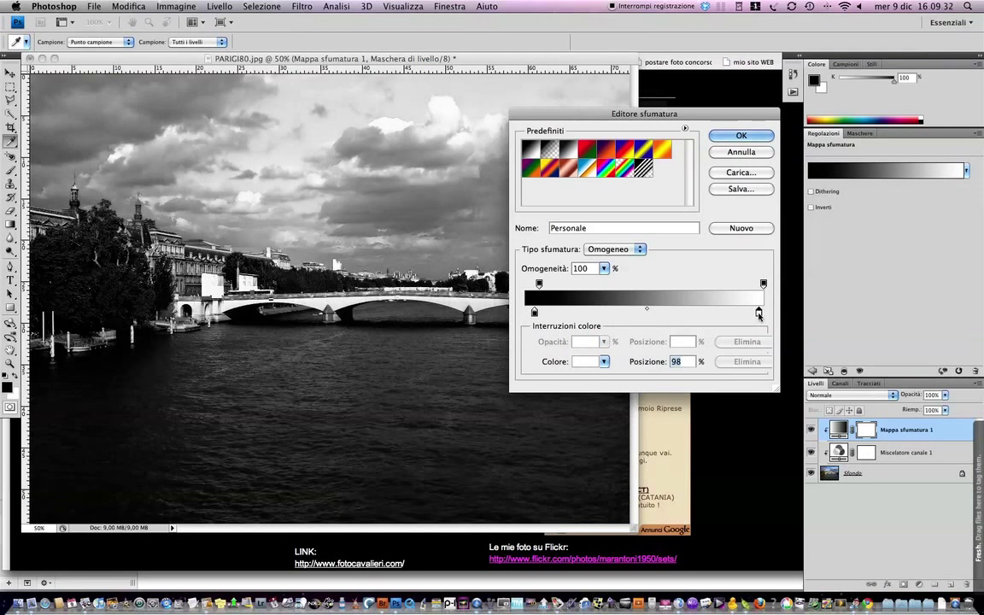
pyautogui.click(733, 136)
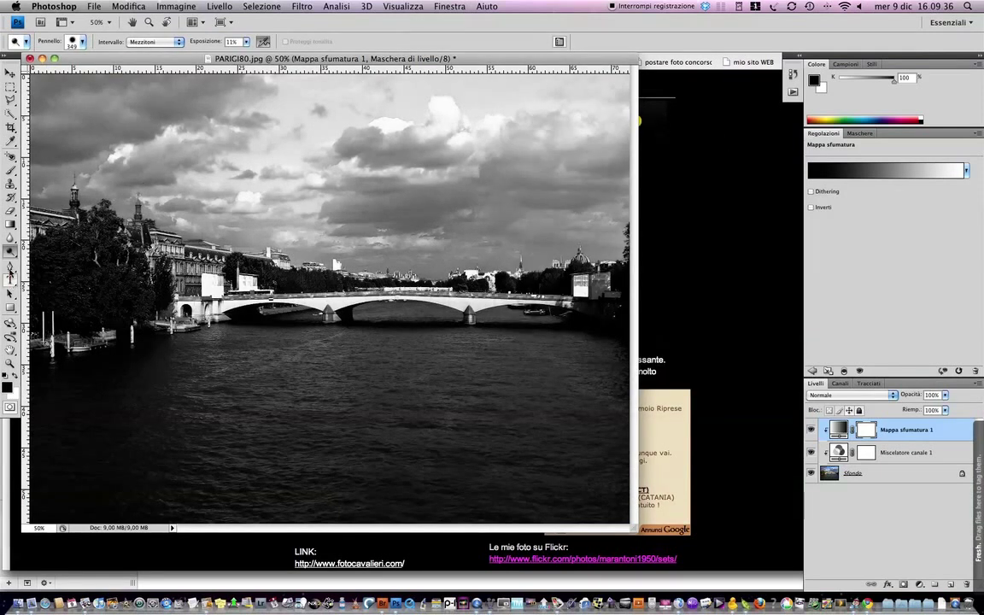
# Flatten the gradient map and channel mixer layers into the single Sfondo layer.
pyautogui.click(9, 250)
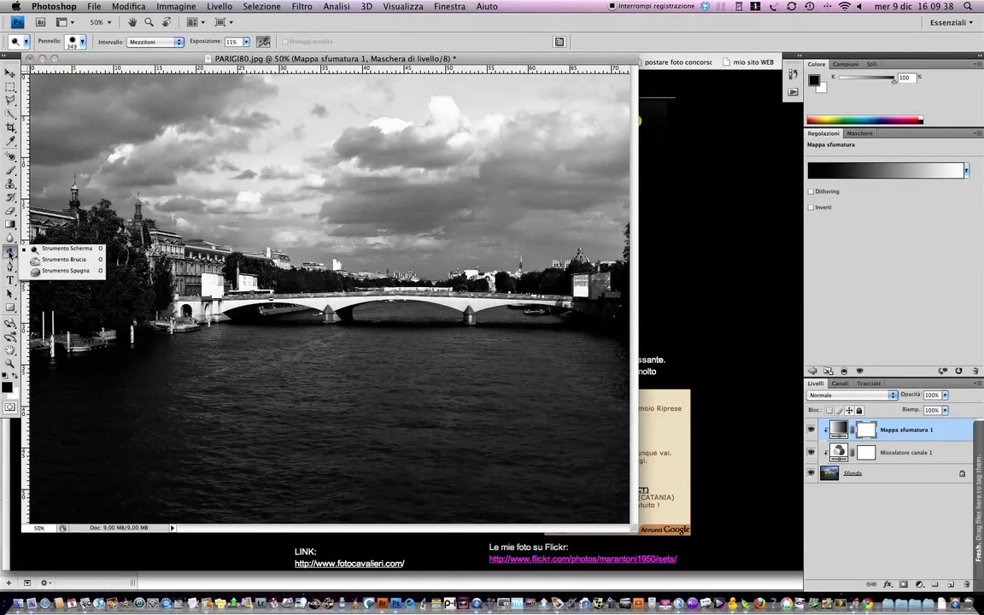
pyautogui.click(200, 337)
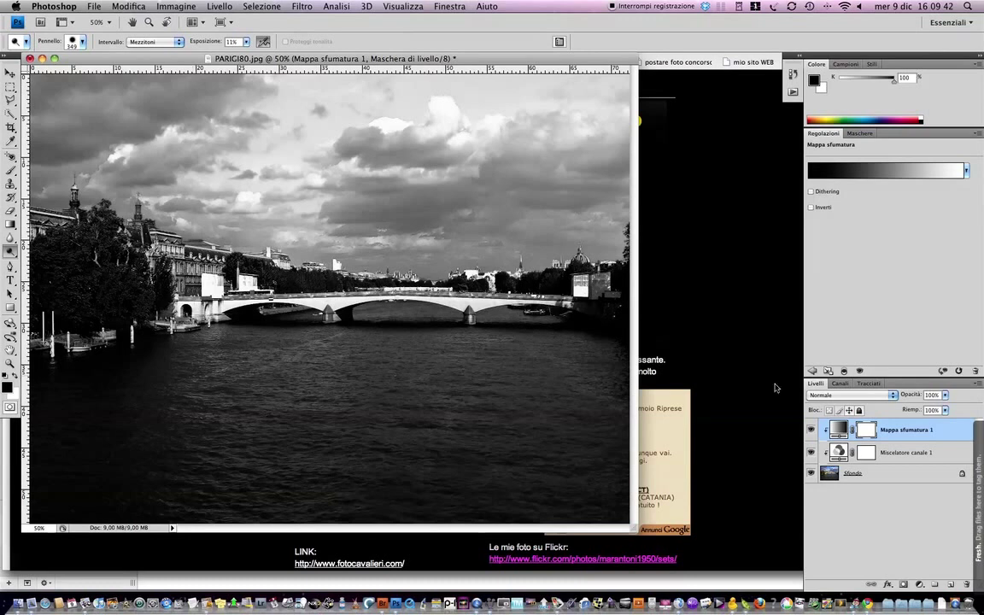
pyautogui.click(973, 387)
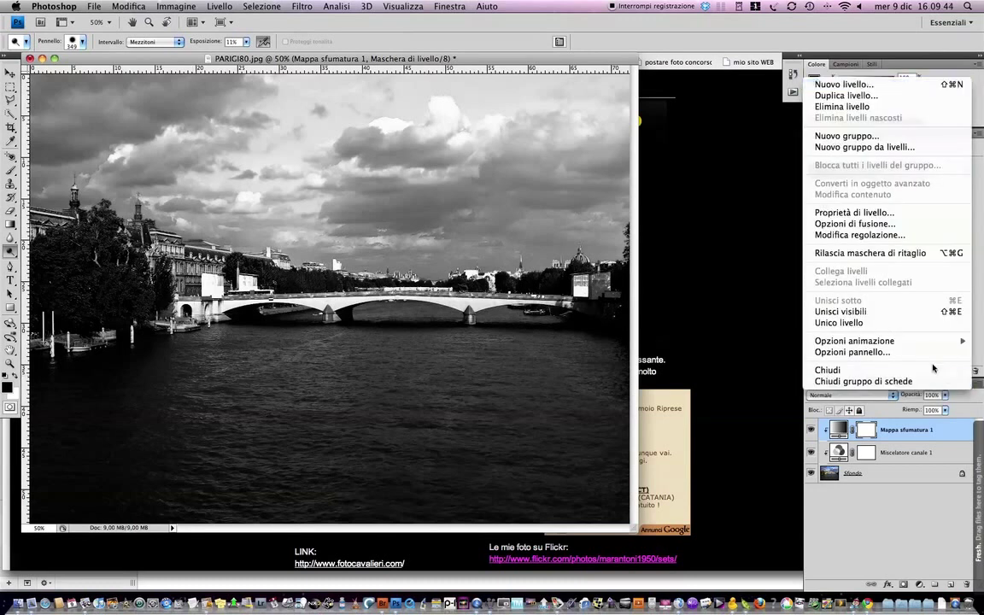
pyautogui.click(880, 322)
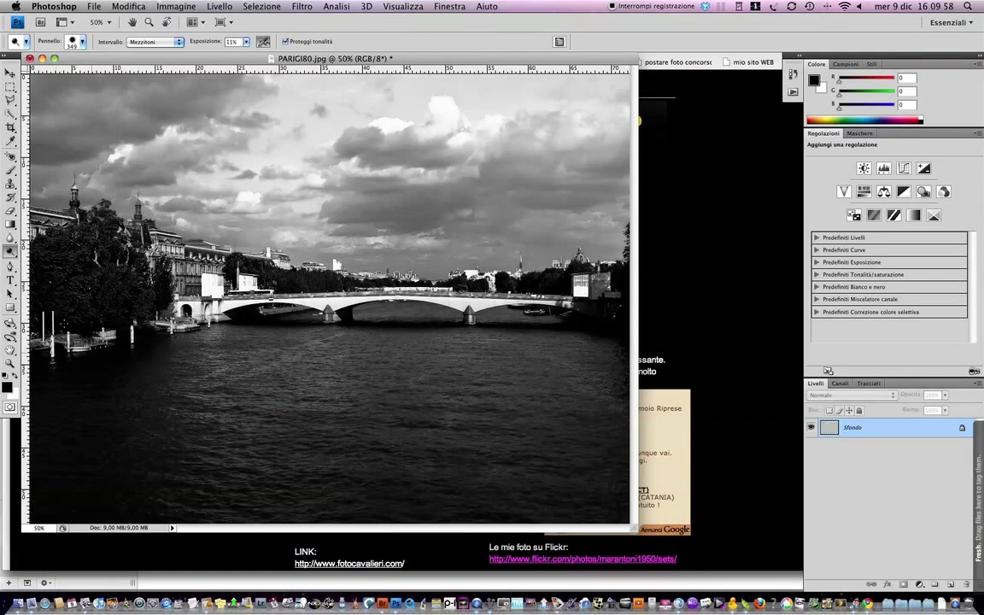
# Switch to the Burn tool and lower its exposure to 6% for the clouds.
pyautogui.click(12, 250)
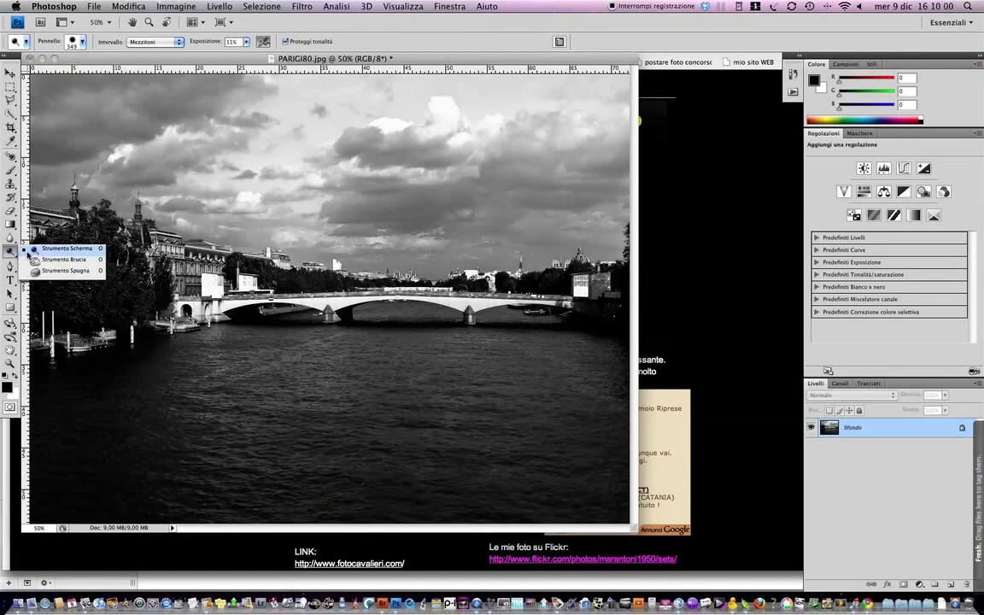
pyautogui.click(62, 259)
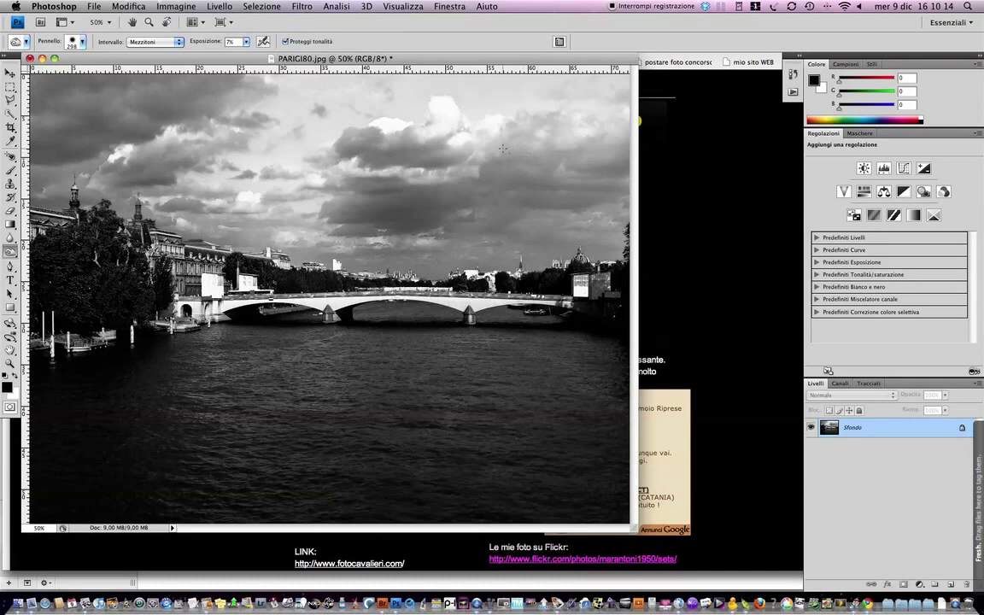
pyautogui.click(248, 43)
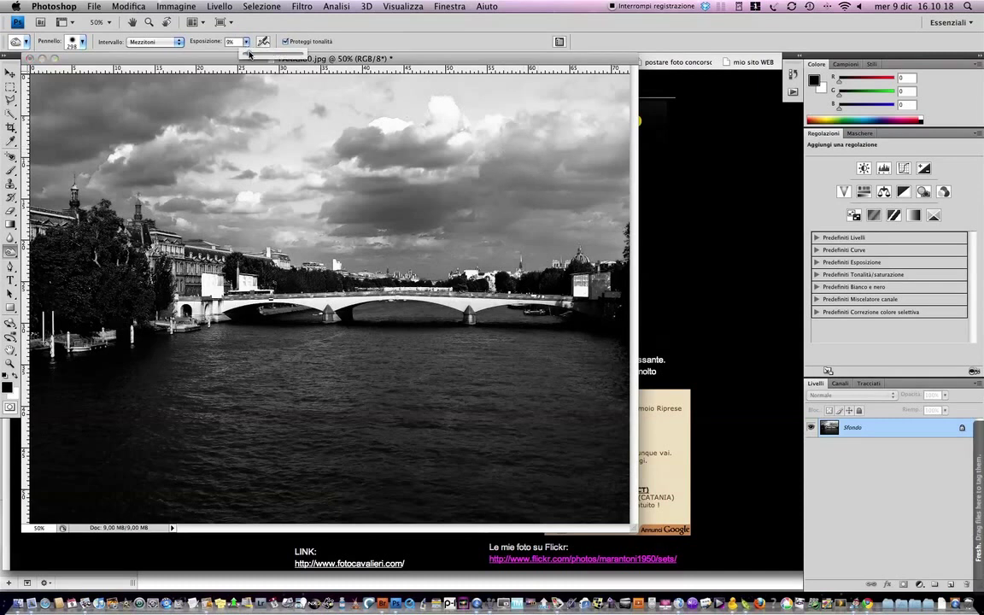
pyautogui.moveTo(249, 54); pyautogui.dragTo(246, 54)
pyautogui.press('Return')
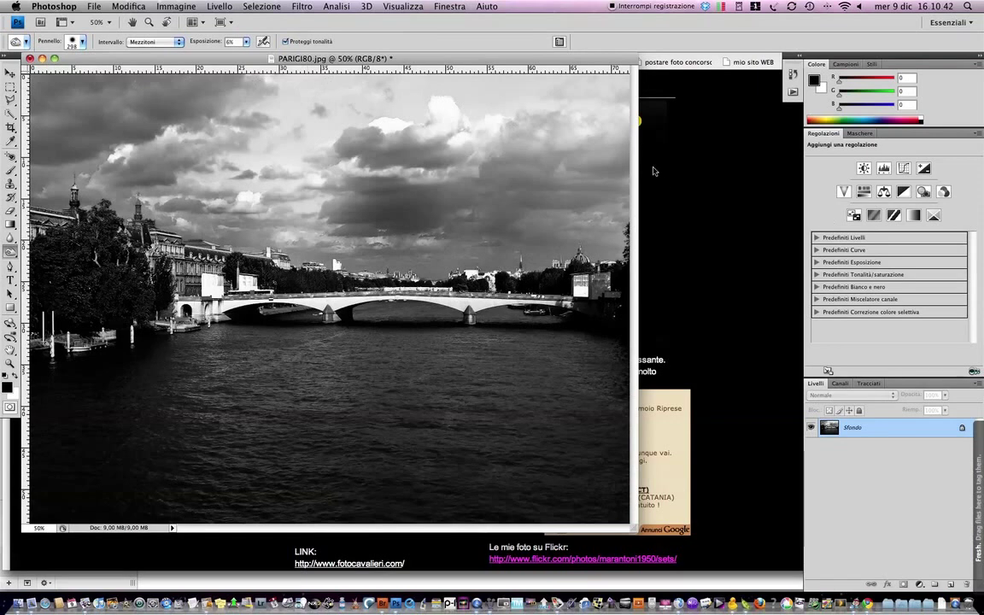
# Apply Contrasta migliore sharpening with the highlights fade amount reduced to 61.
pyautogui.click(301, 7)
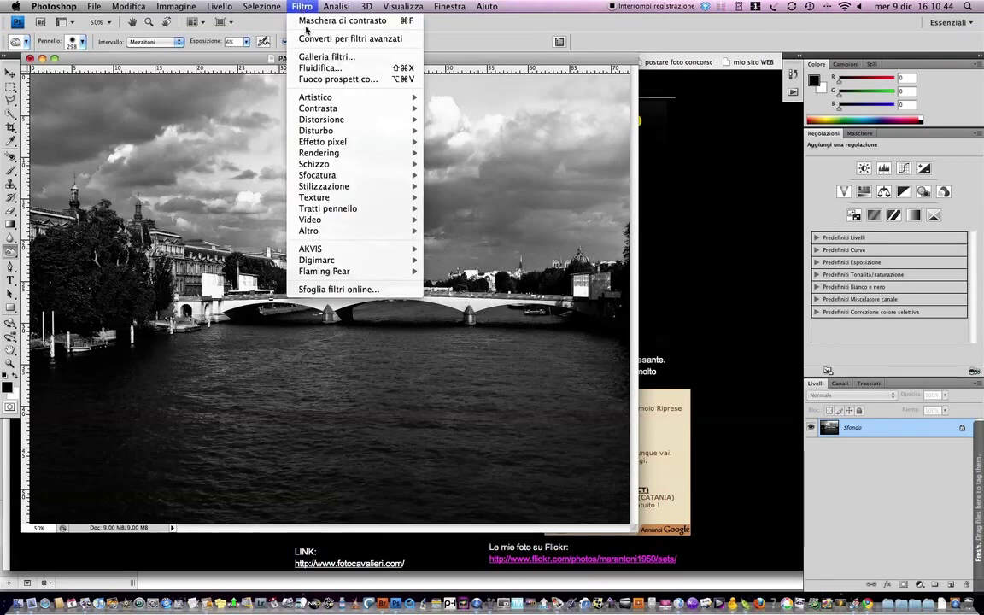
pyautogui.moveTo(318, 108)
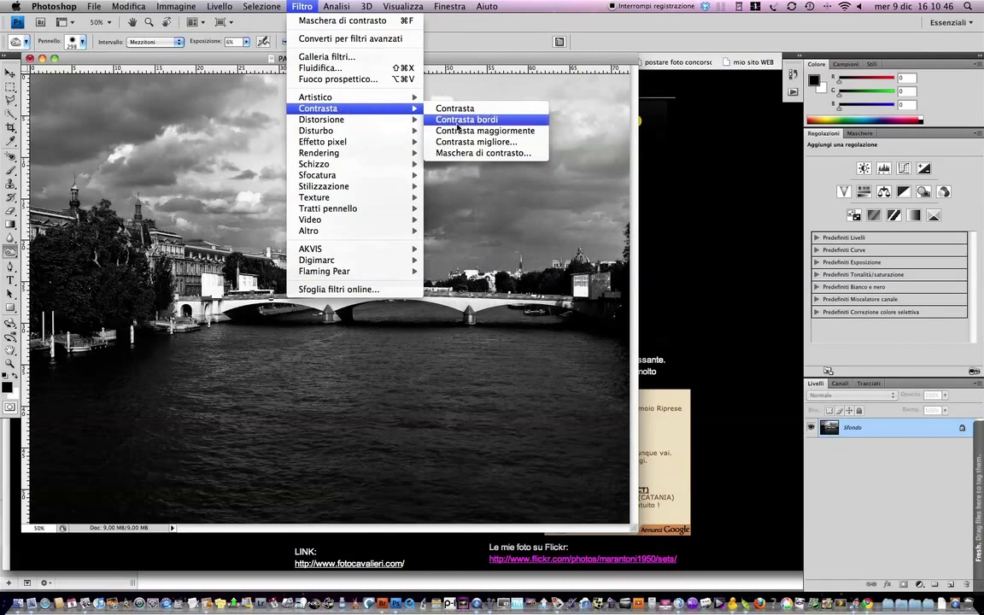
pyautogui.click(501, 142)
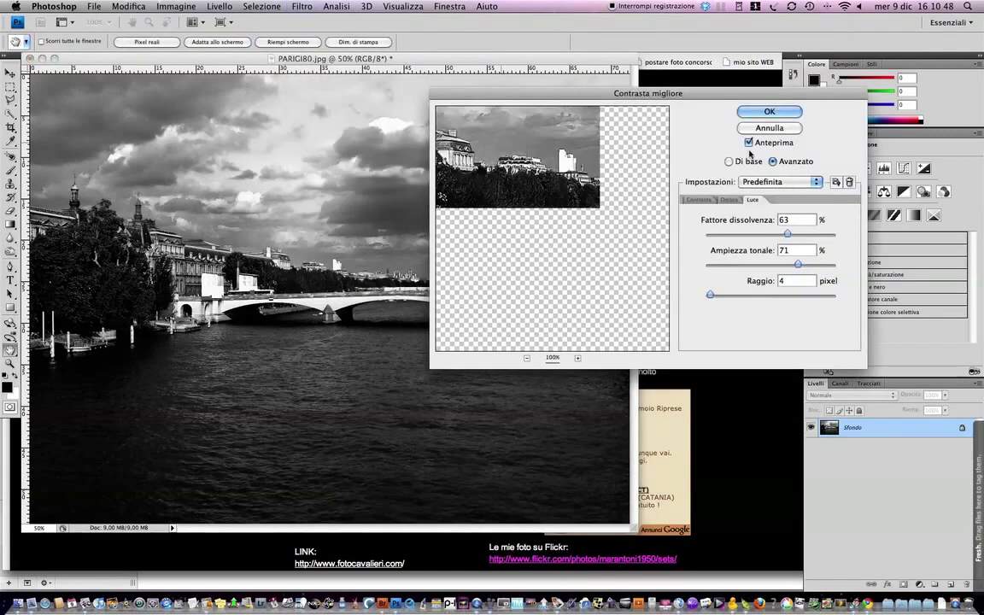
pyautogui.click(770, 113)
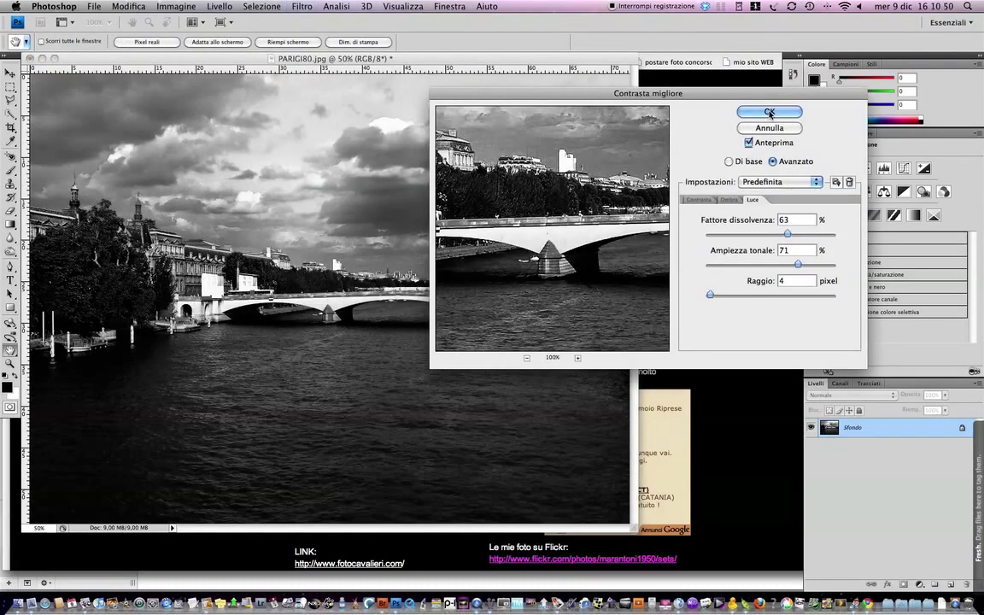
pyautogui.moveTo(787, 233); pyautogui.dragTo(786, 264)
pyautogui.click(769, 111)
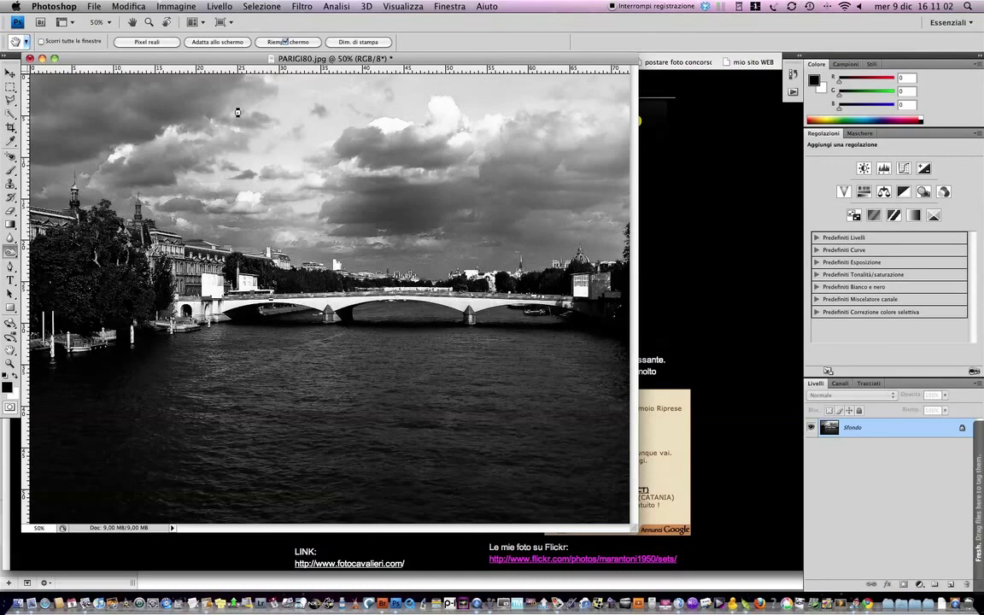
# Save As into the CONTEST MYPHOTOEXPERIENCE folder inside DA POSTARE SAMSUNG.
pyautogui.click(94, 7)
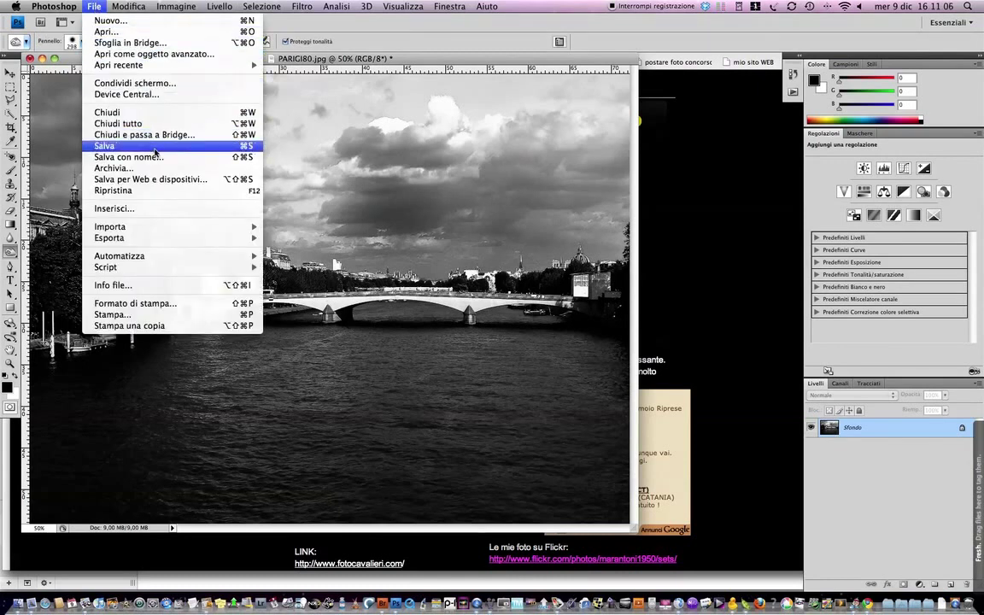
pyautogui.click(128, 157)
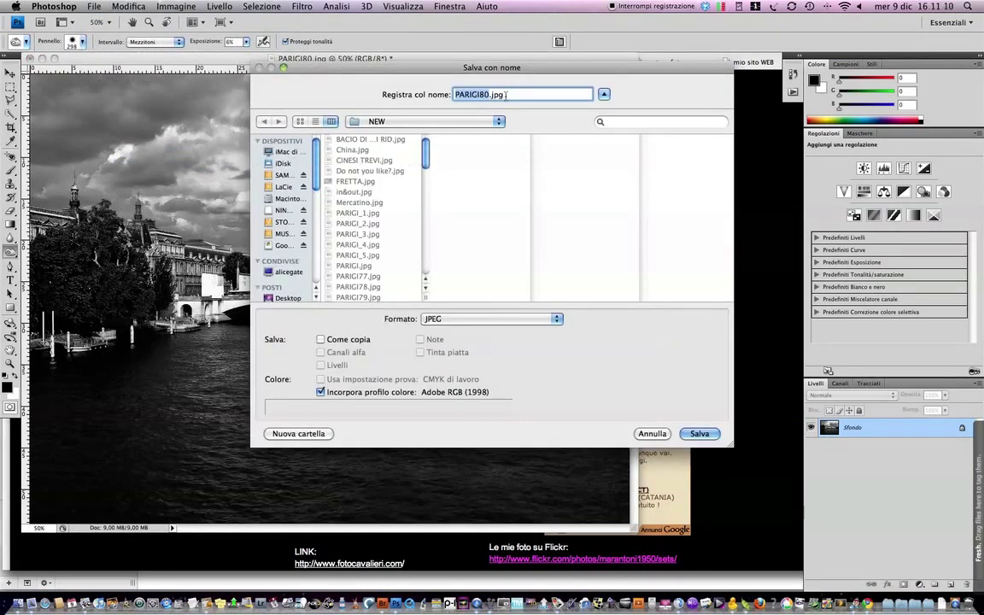
pyautogui.click(260, 174)
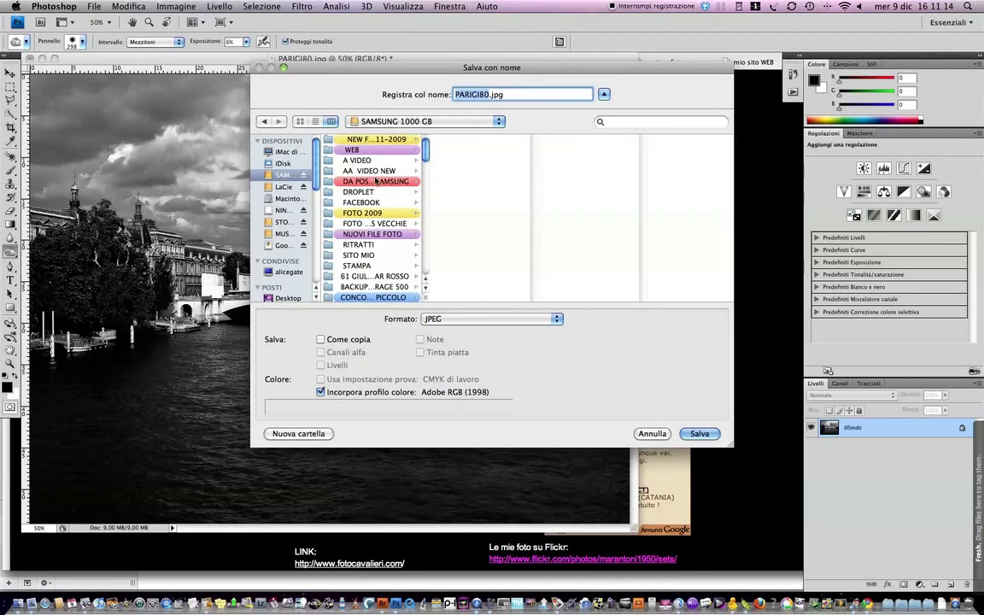
pyautogui.click(342, 180)
pyautogui.click(483, 139)
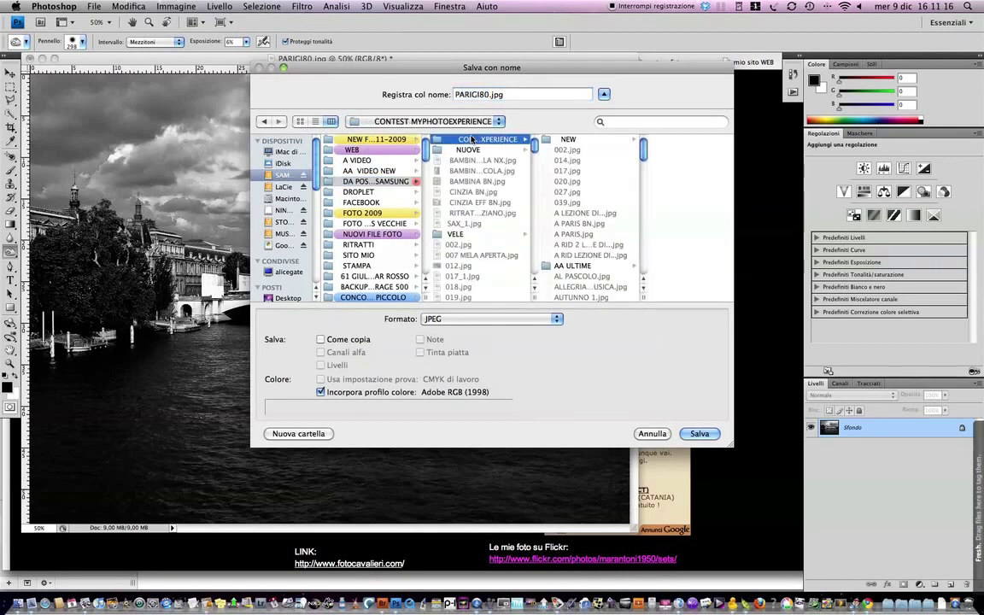
# Name the file PARIGI80 BN.jpg, save at JPEG quality 12, and close it.
pyautogui.click(487, 95)
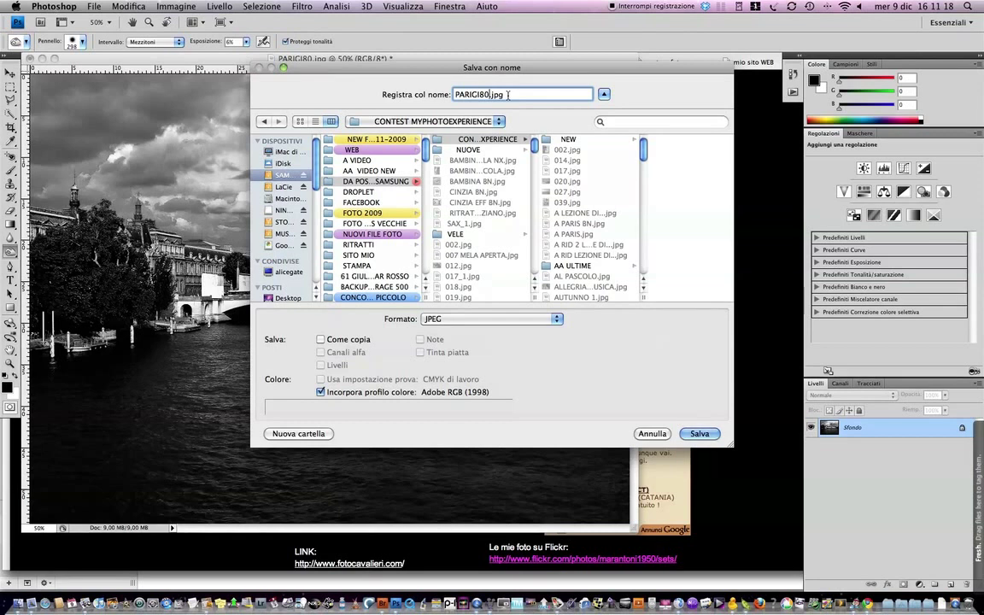
pyautogui.write('BN')
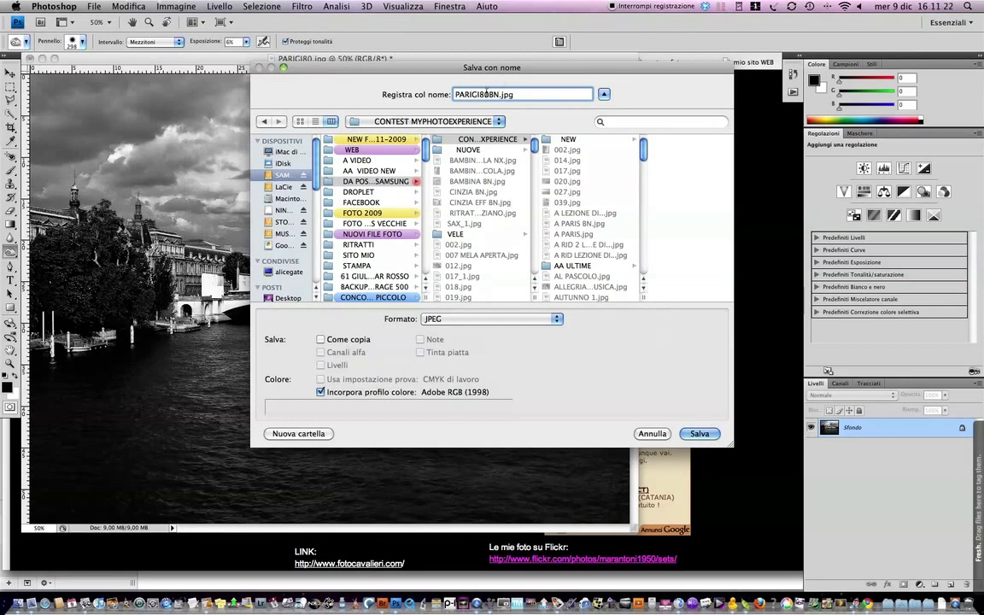
pyautogui.click(487, 95)
pyautogui.click(701, 434)
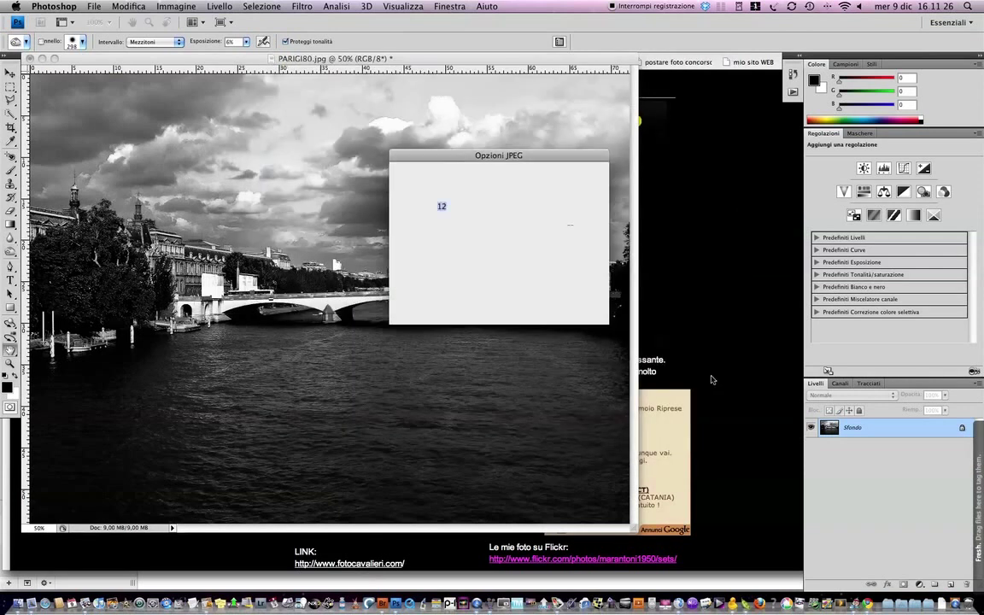
pyautogui.click(570, 175)
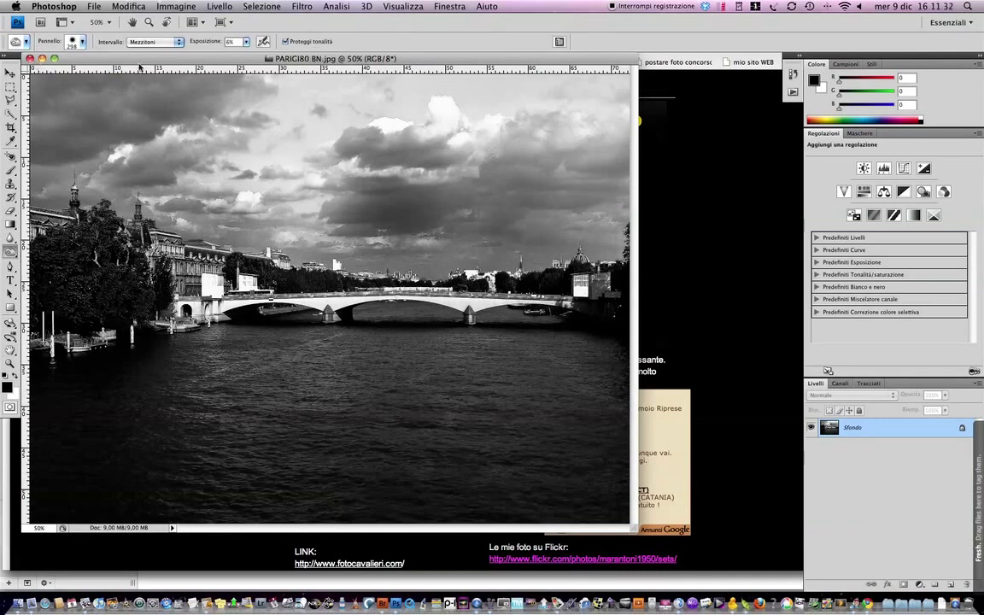
pyautogui.click(28, 57)
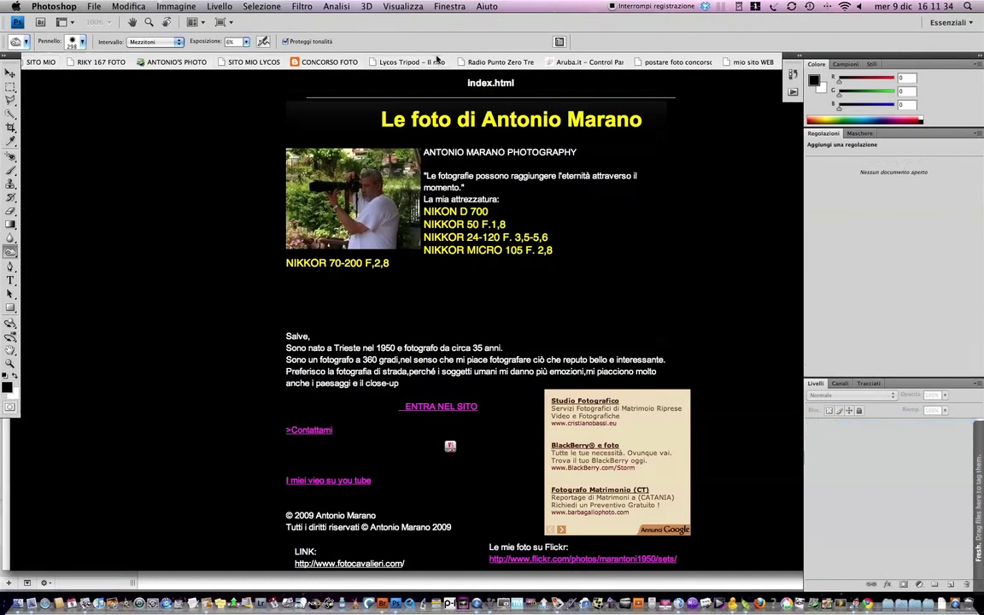